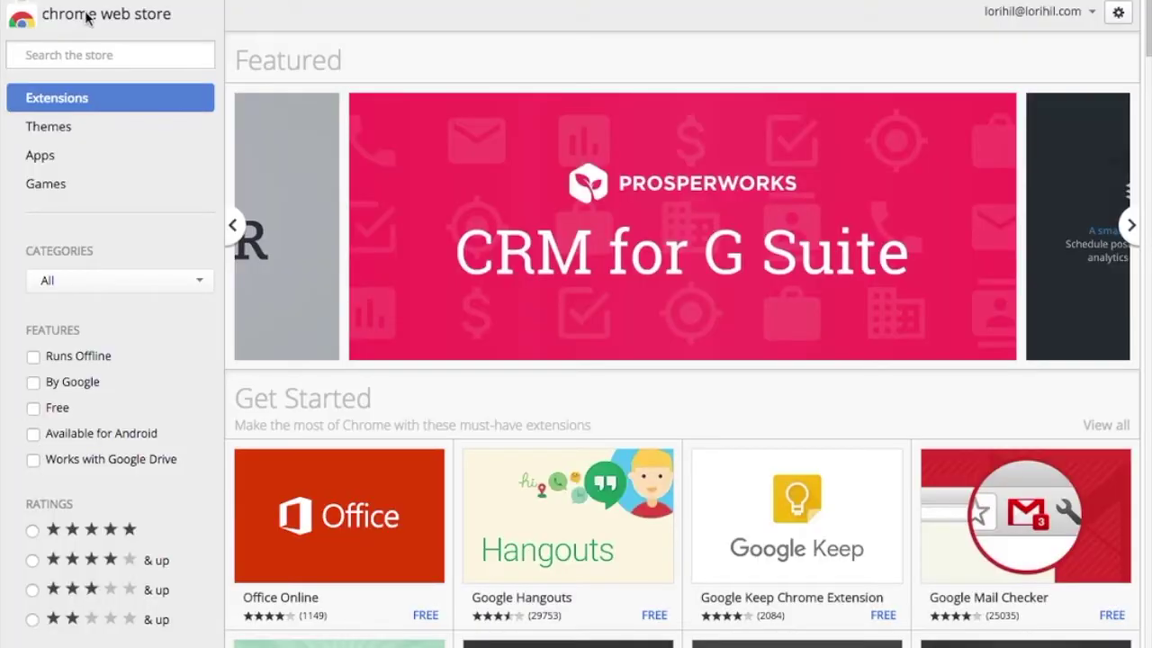
# Search the Chrome Web Store for ColorZilla and confirm the extension is already added
pyautogui.click(82, 55)
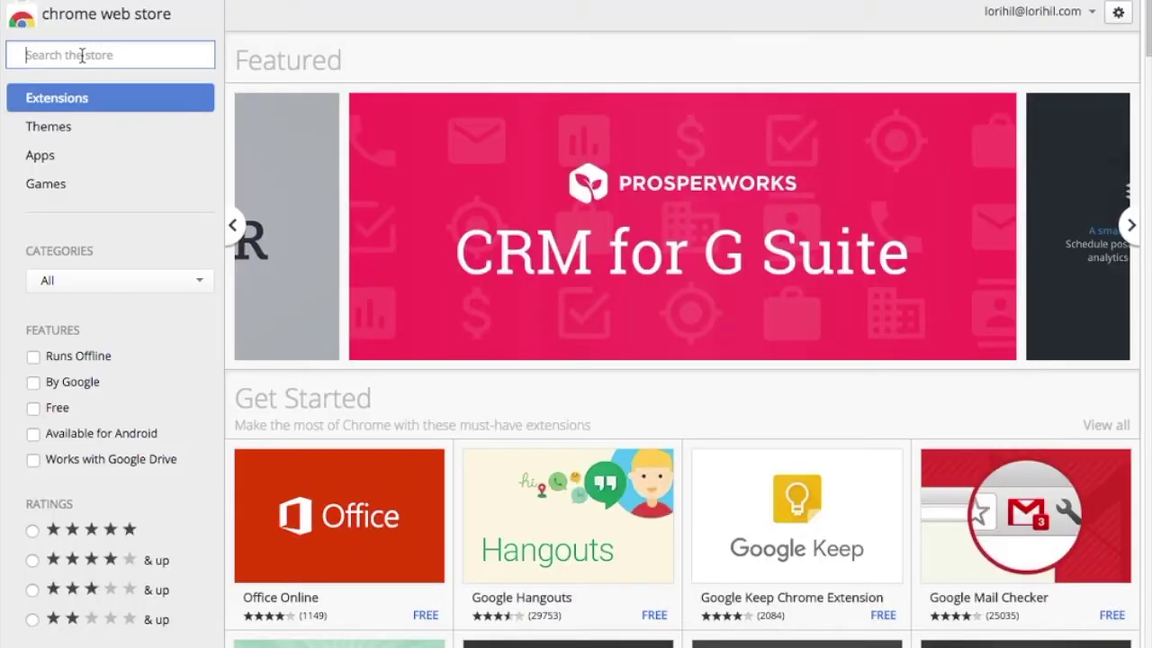
pyautogui.write('ColorZil')
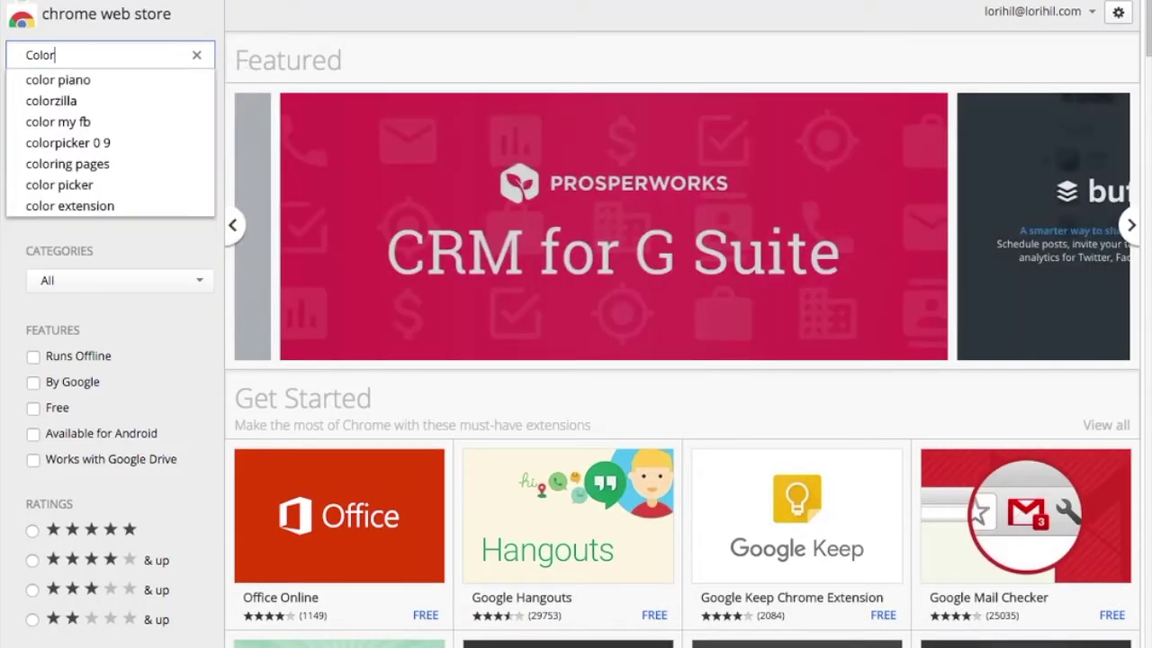
pyautogui.write('la')
pyautogui.press('Return')
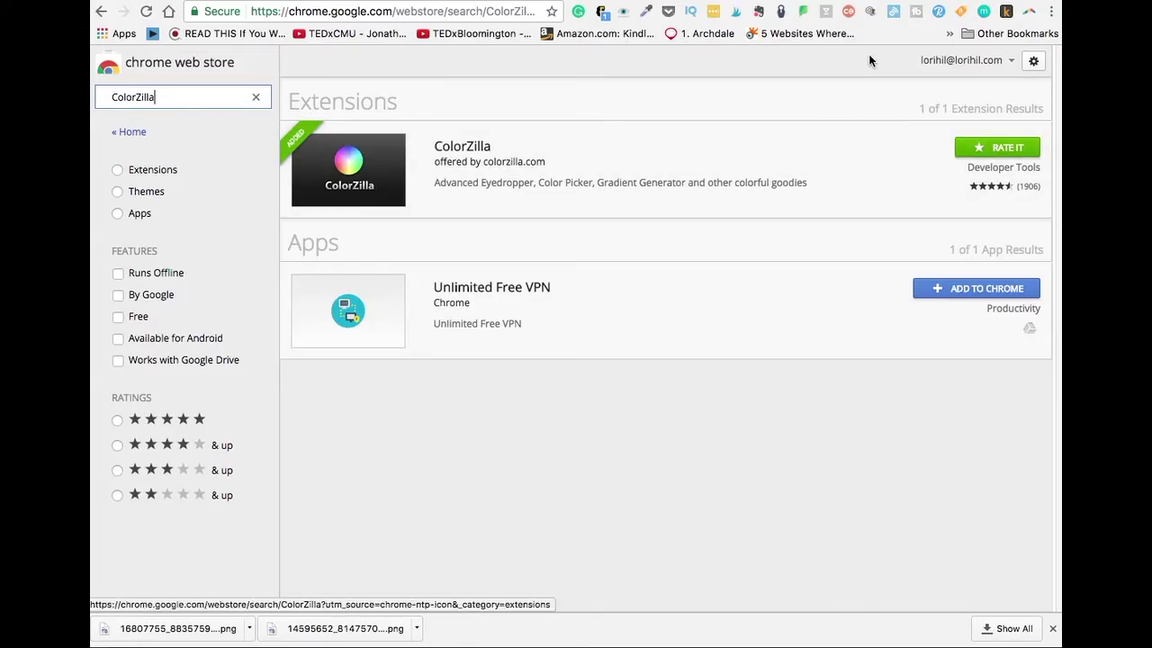
pyautogui.click(645, 13)
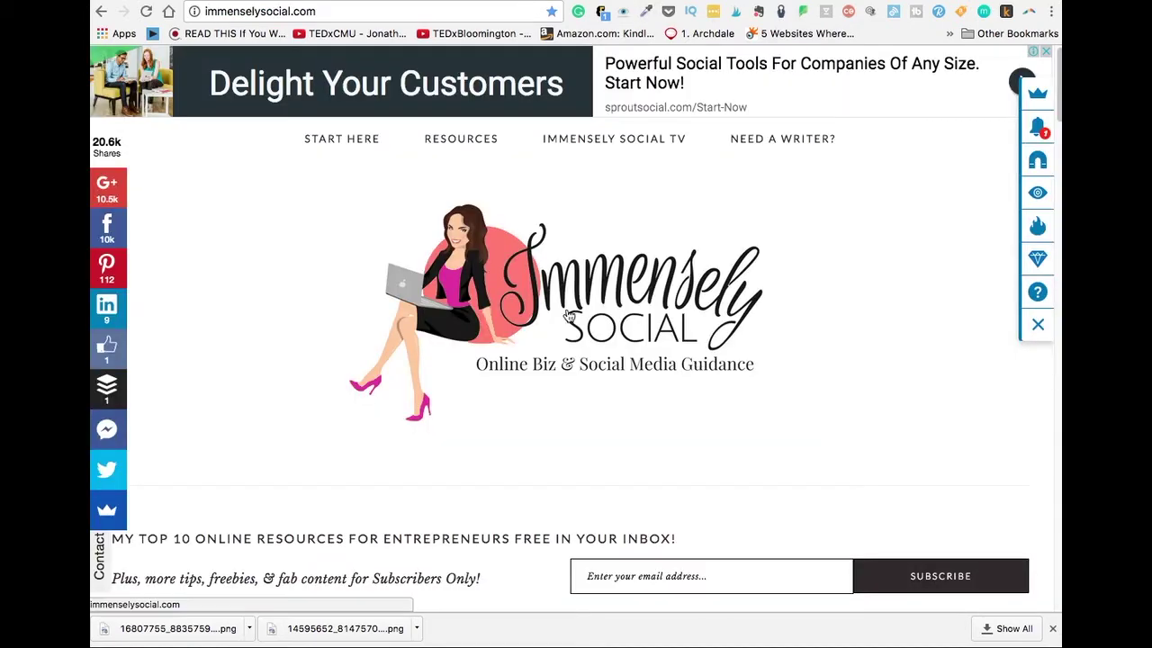
# Sample the logo circle's coral #FF7C70 with ColorZilla, then move over to Pixlr Editor
pyautogui.scroll(-3, 561, 315)
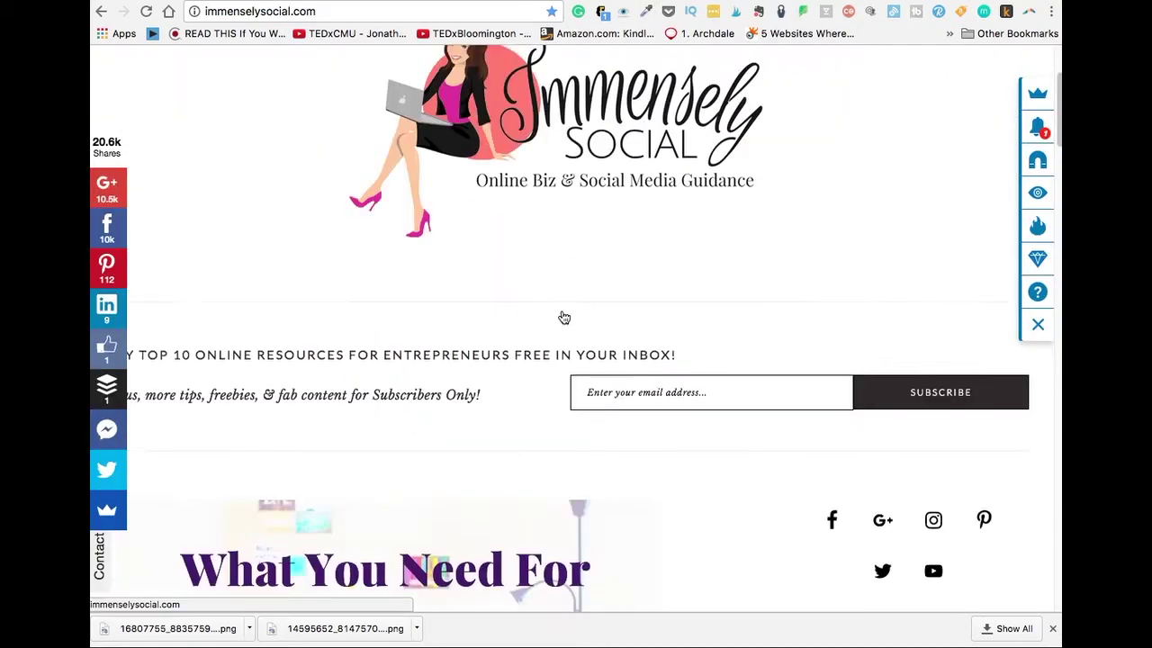
pyautogui.scroll(3, 561, 317)
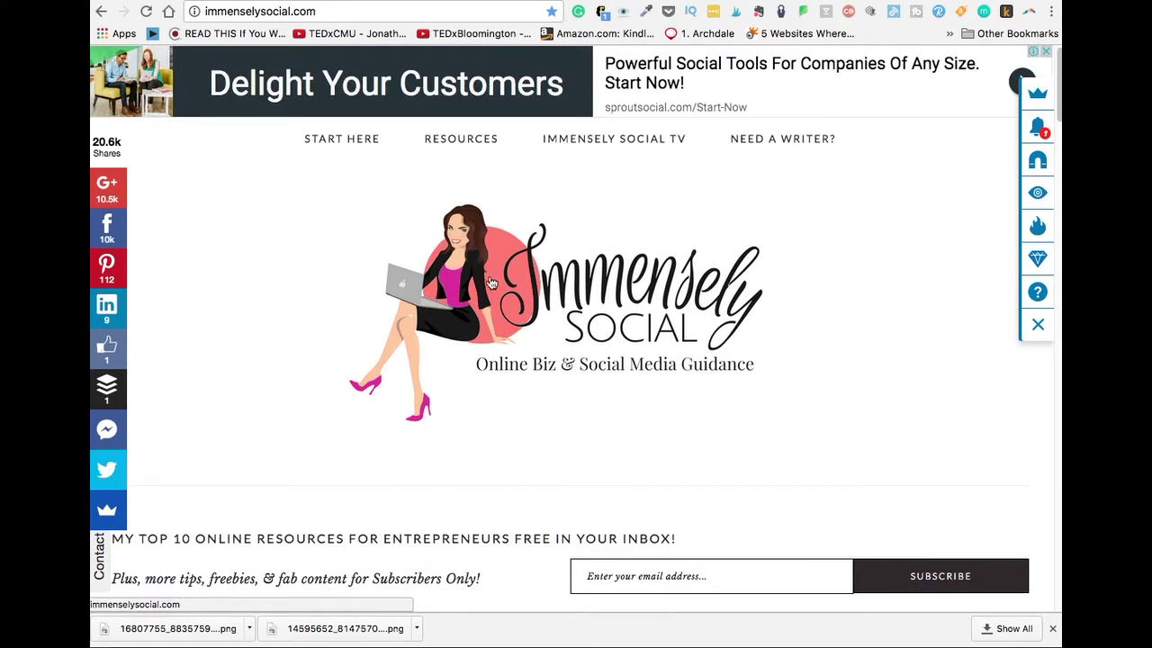
pyautogui.click(646, 12)
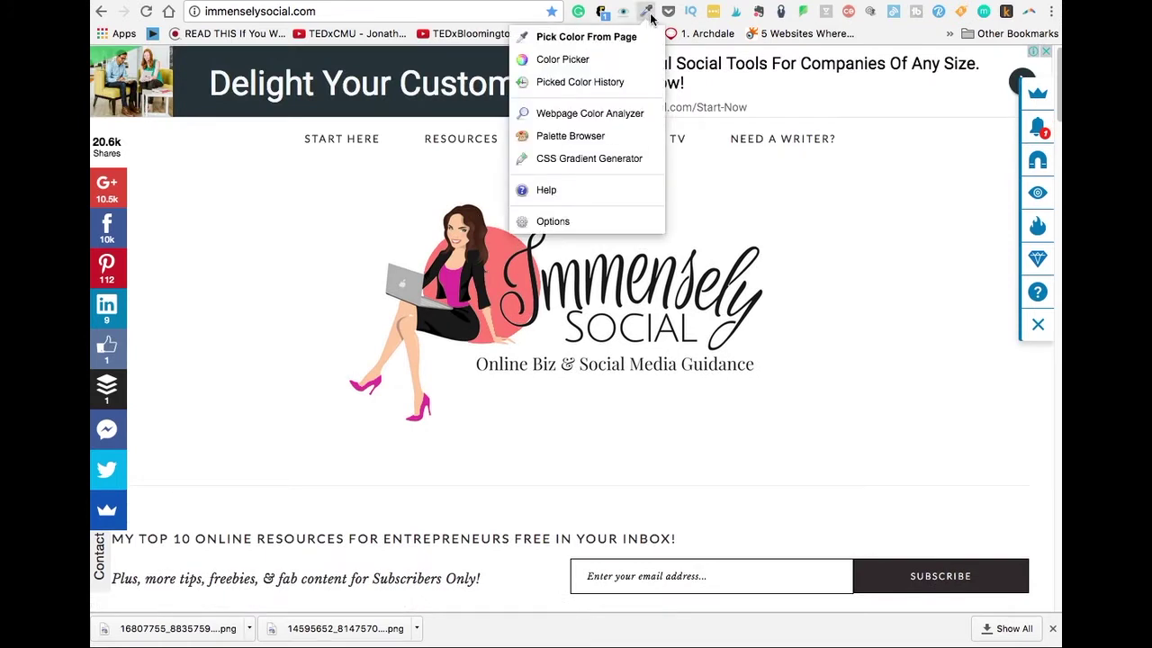
pyautogui.click(548, 39)
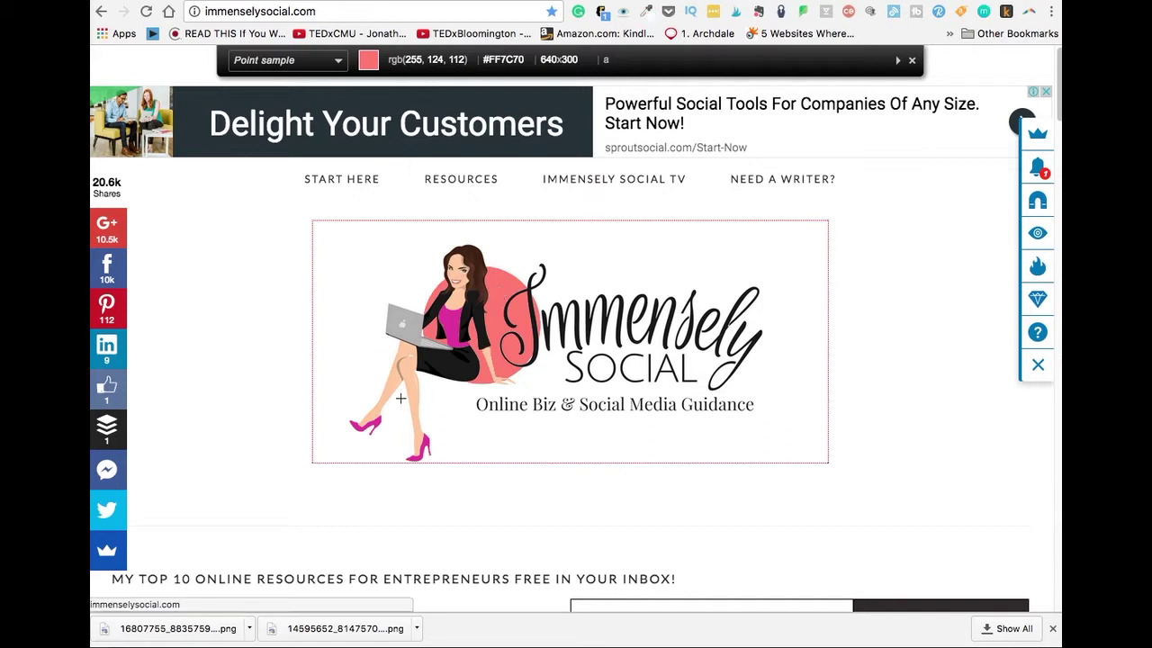
pyautogui.click(495, 306)
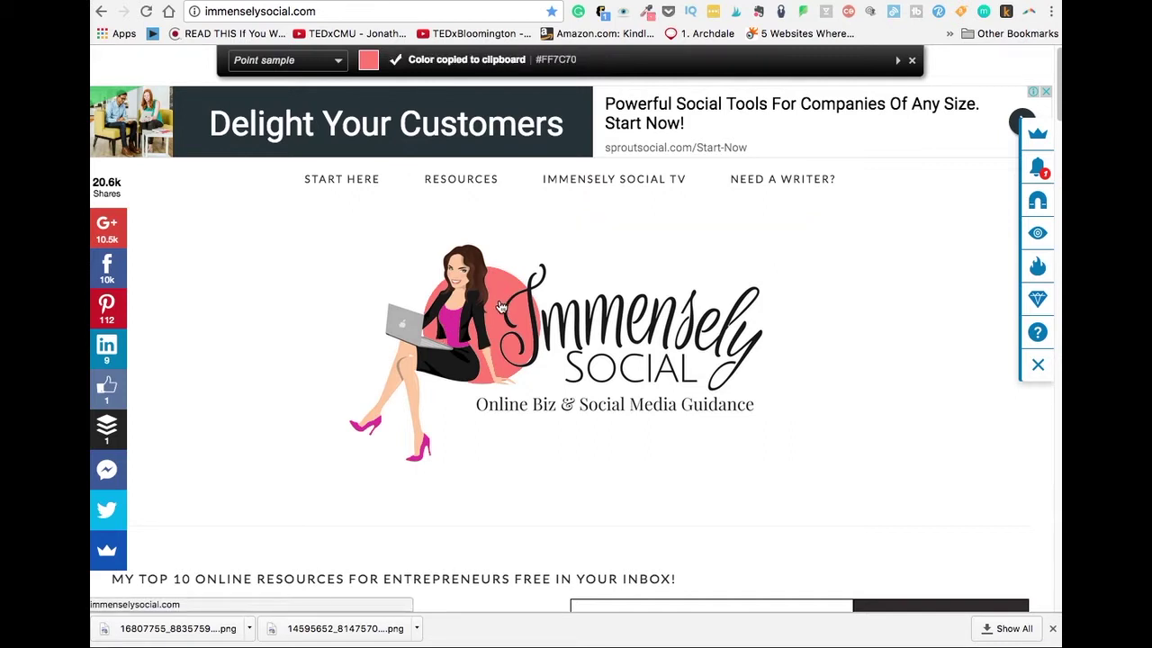
pyautogui.scroll(-1, 486, 322)
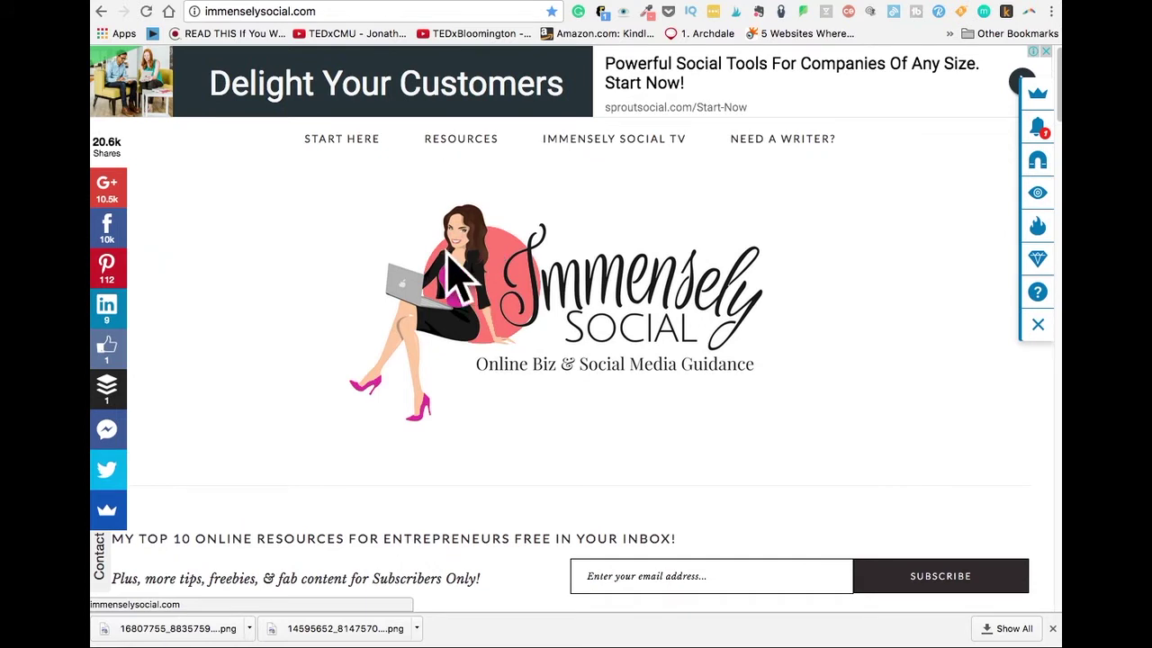
pyautogui.hotkey('ctrl', 'Tab')
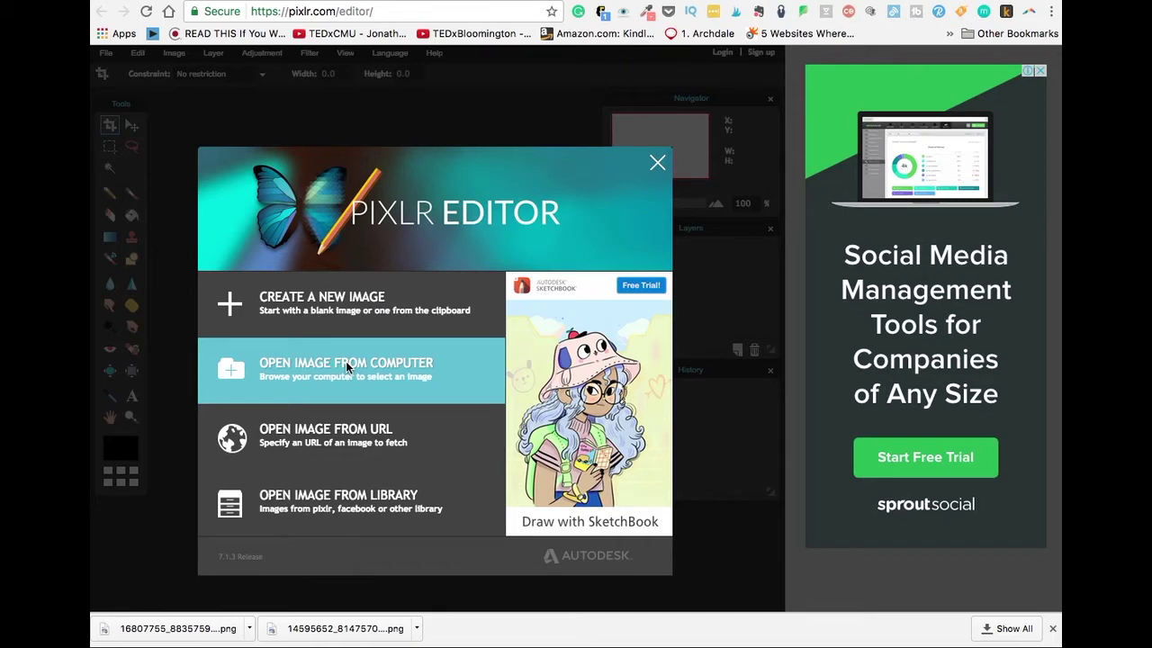
# Open the fourth avatar PNG (200×200) from the computer and enlarge its document window
pyautogui.click(346, 361)
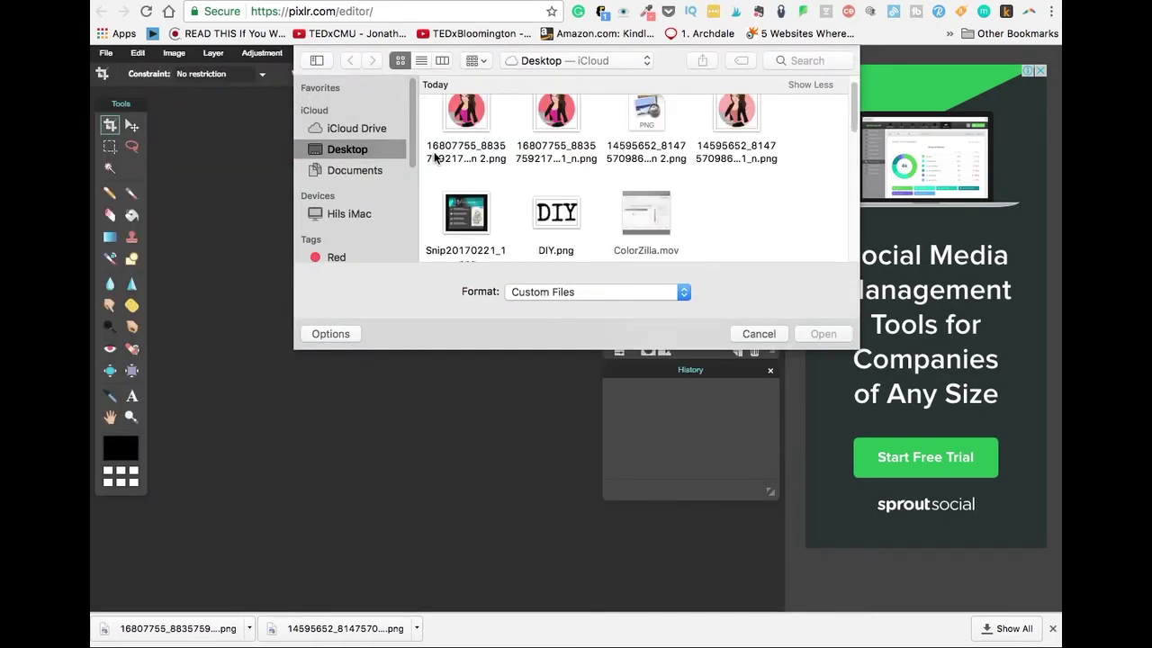
pyautogui.click(727, 133)
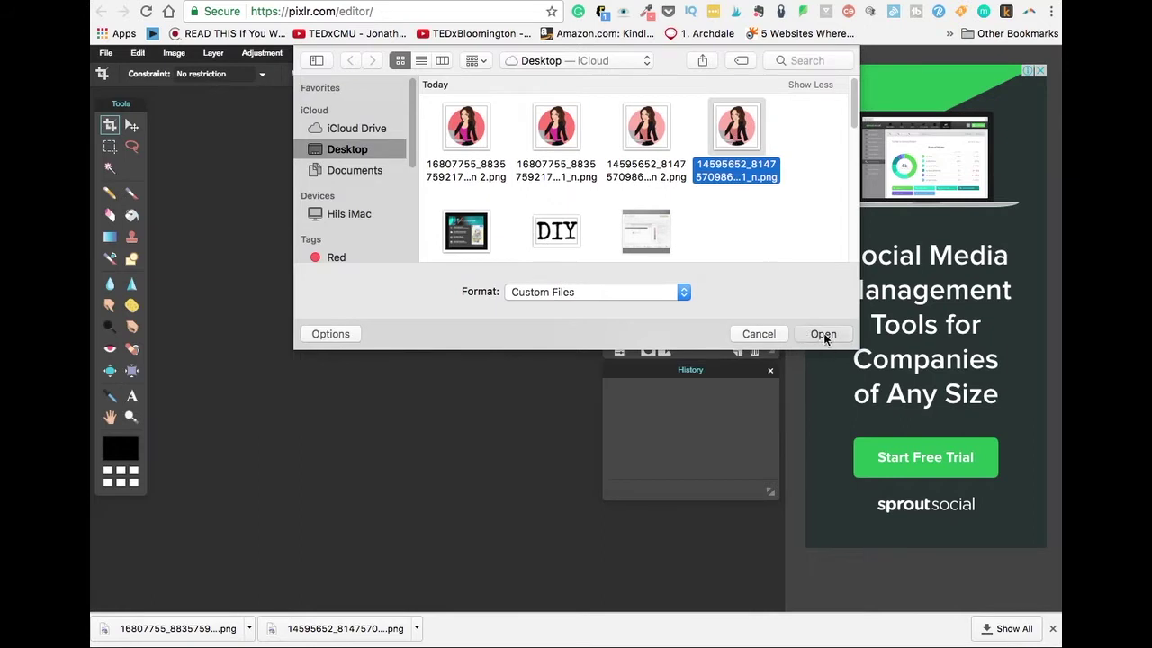
pyautogui.click(821, 333)
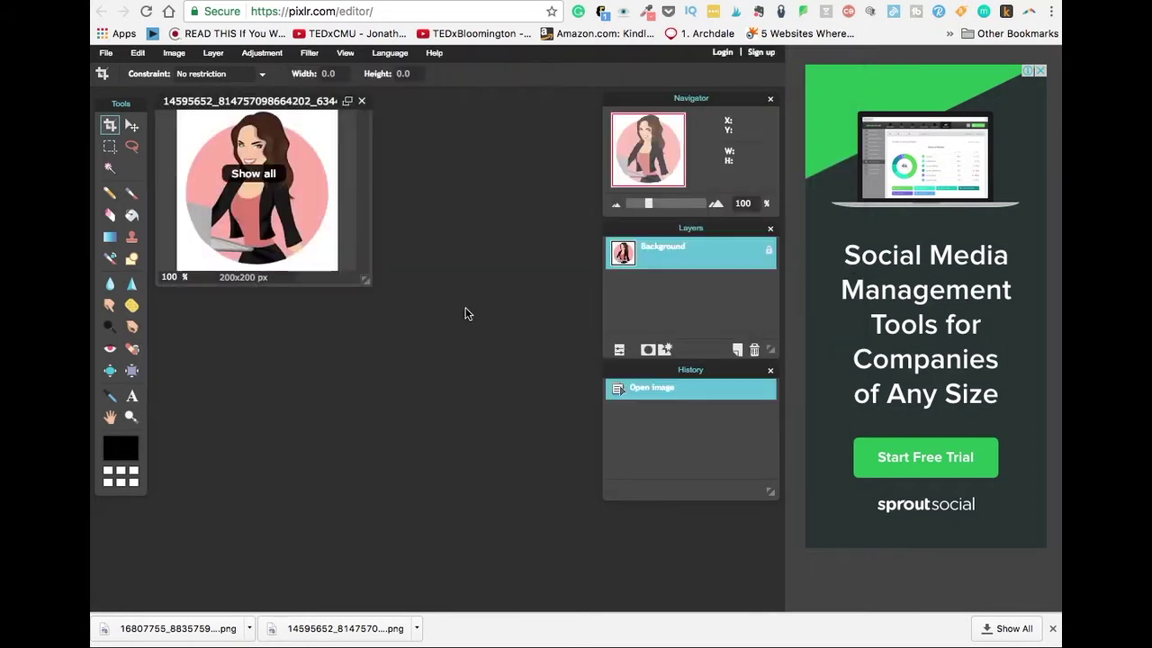
pyautogui.moveTo(367, 280); pyautogui.dragTo(516, 411)
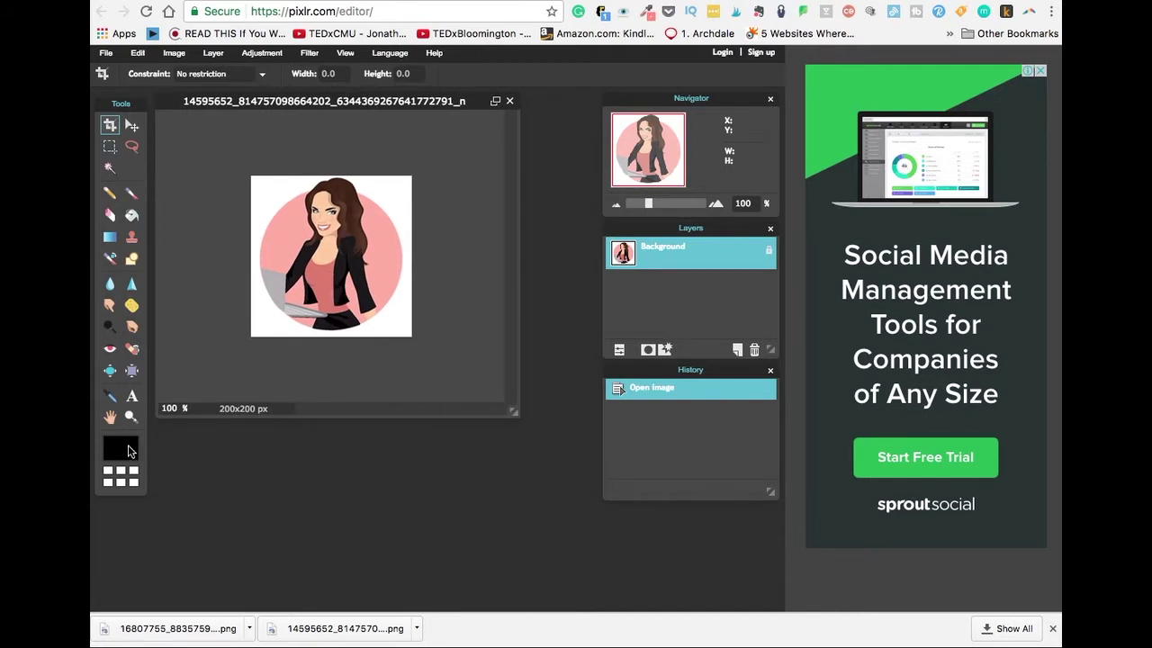
# Set the foreground colour to the pasted coral hex ff7c70
pyautogui.click(116, 450)
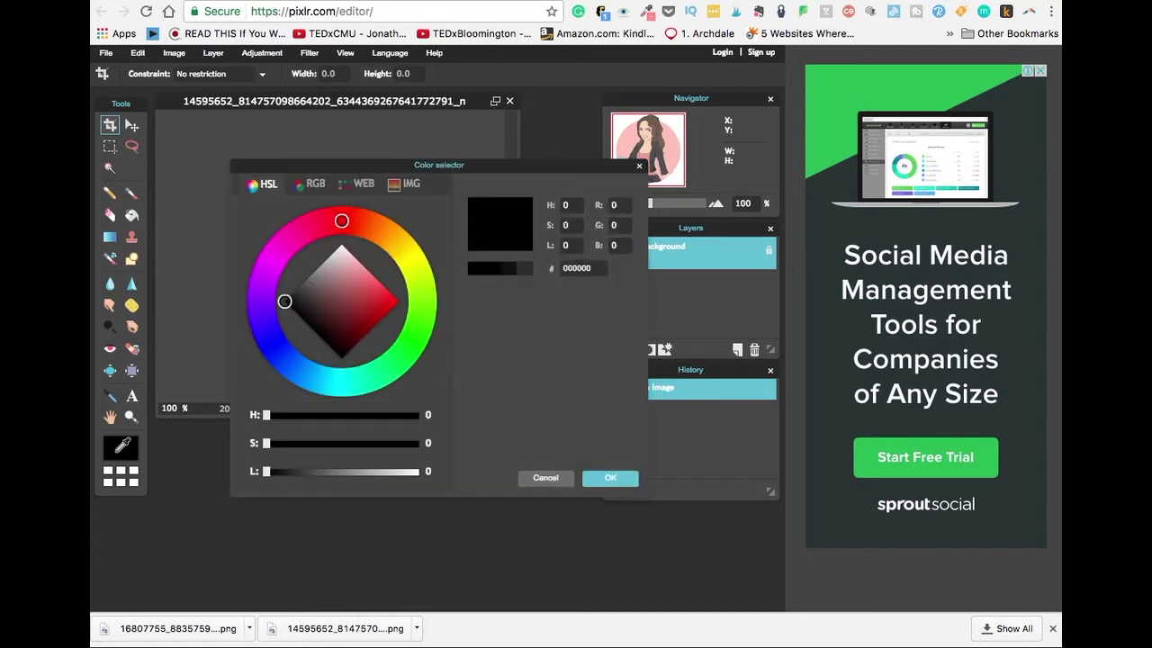
pyautogui.click(581, 267)
pyautogui.write('ff7c70')
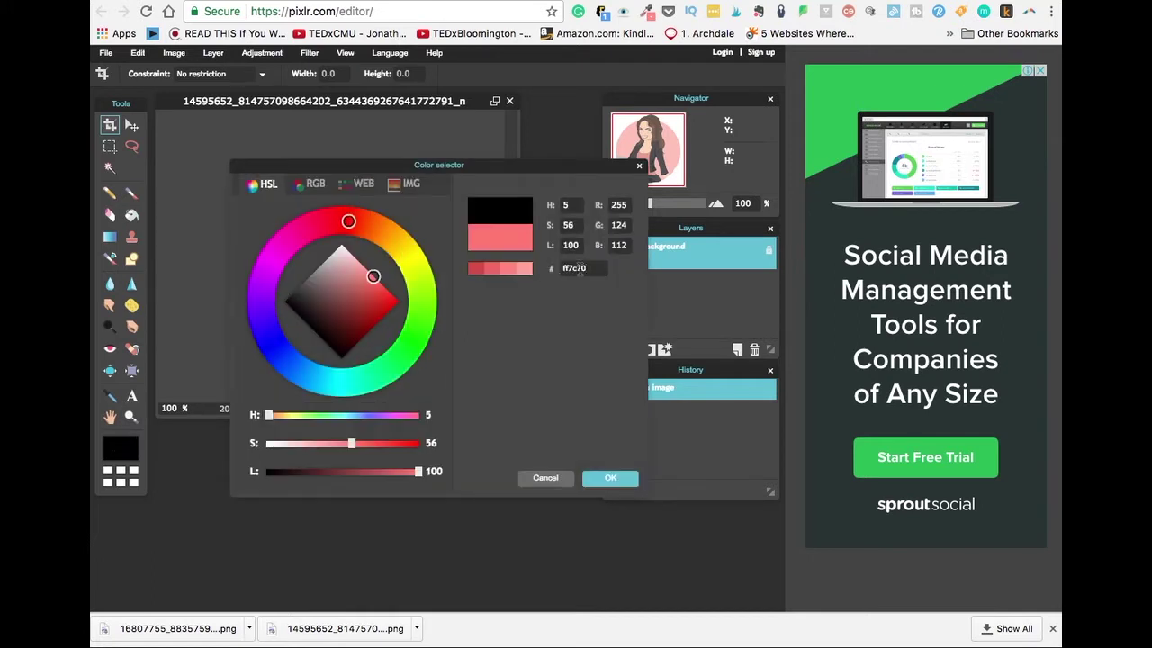
pyautogui.click(606, 480)
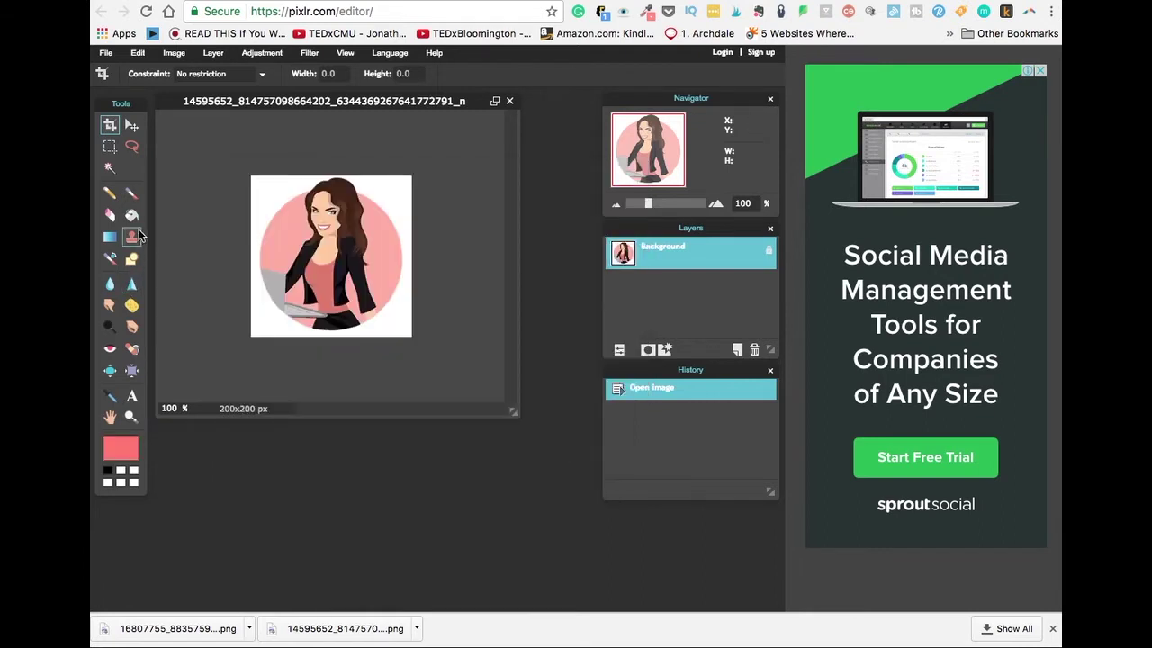
# Paint-bucket fill every pink patch of the avatar's background circle with coral
pyautogui.click(137, 217)
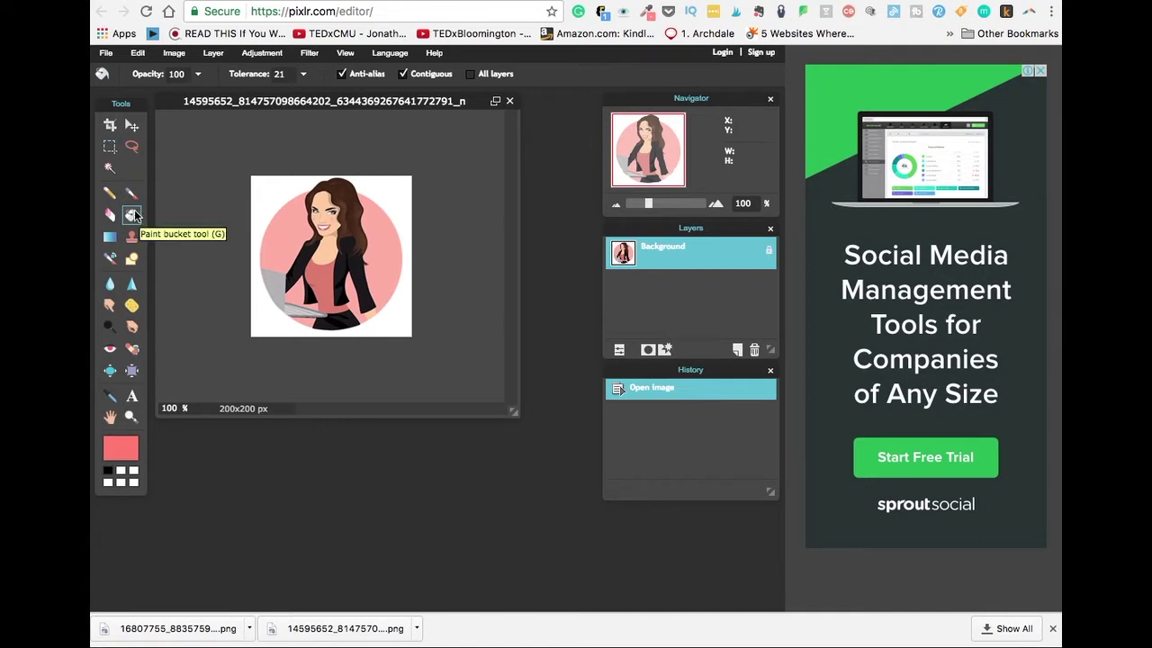
pyautogui.click(269, 222)
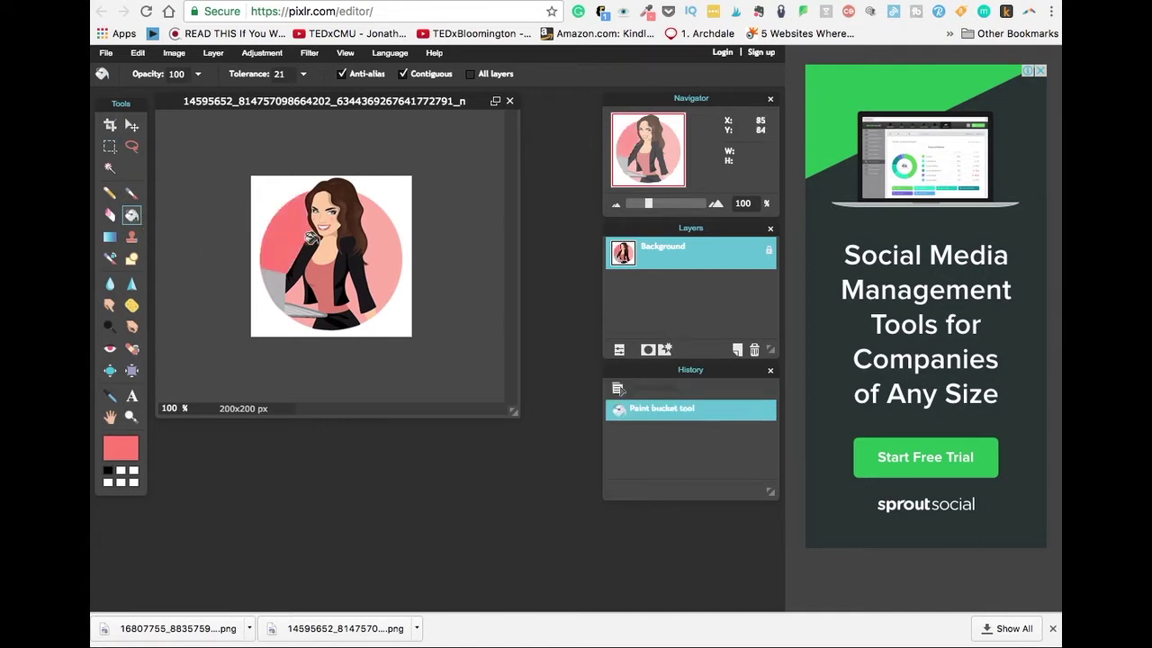
pyautogui.click(365, 230)
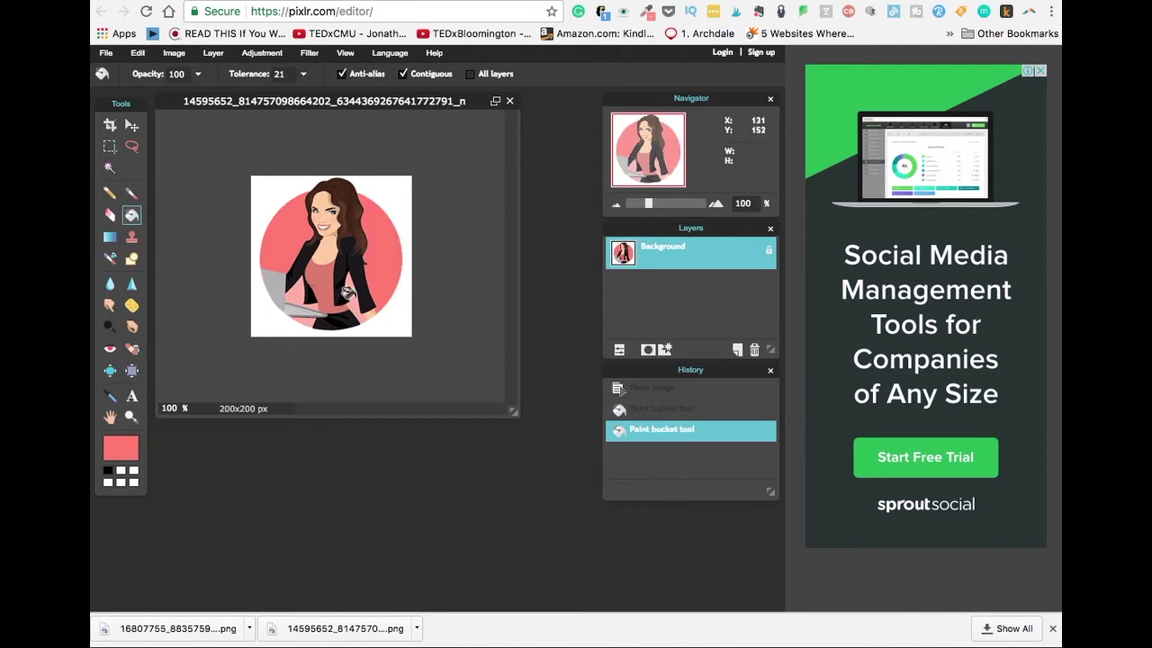
pyautogui.click(347, 295)
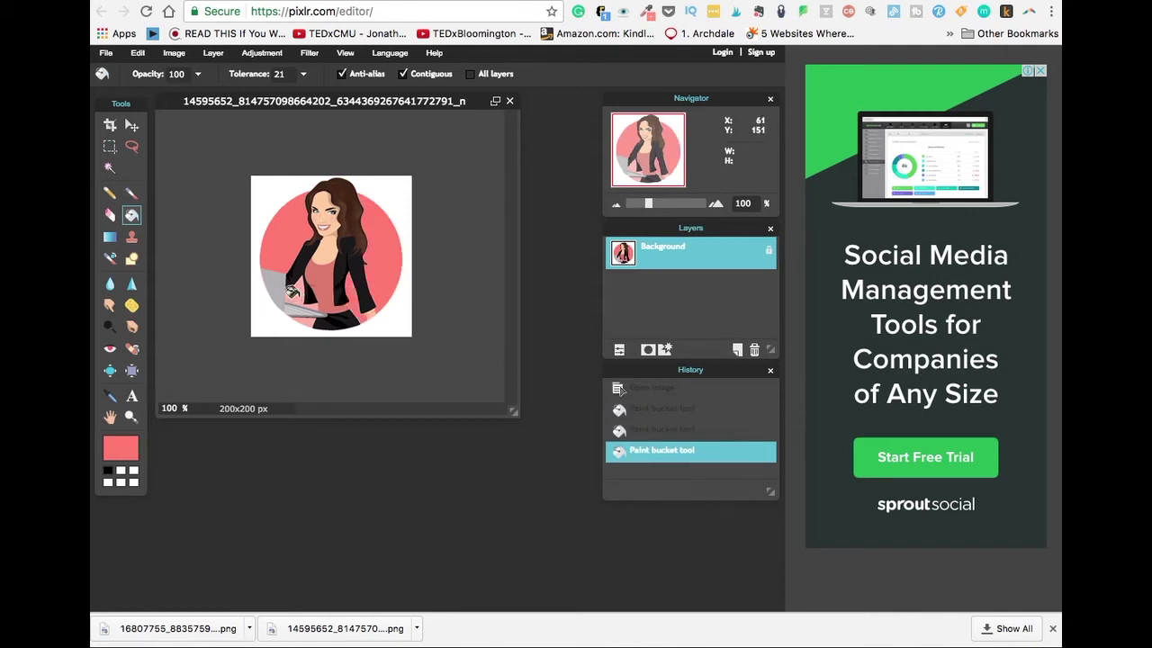
pyautogui.click(297, 298)
pyautogui.click(297, 316)
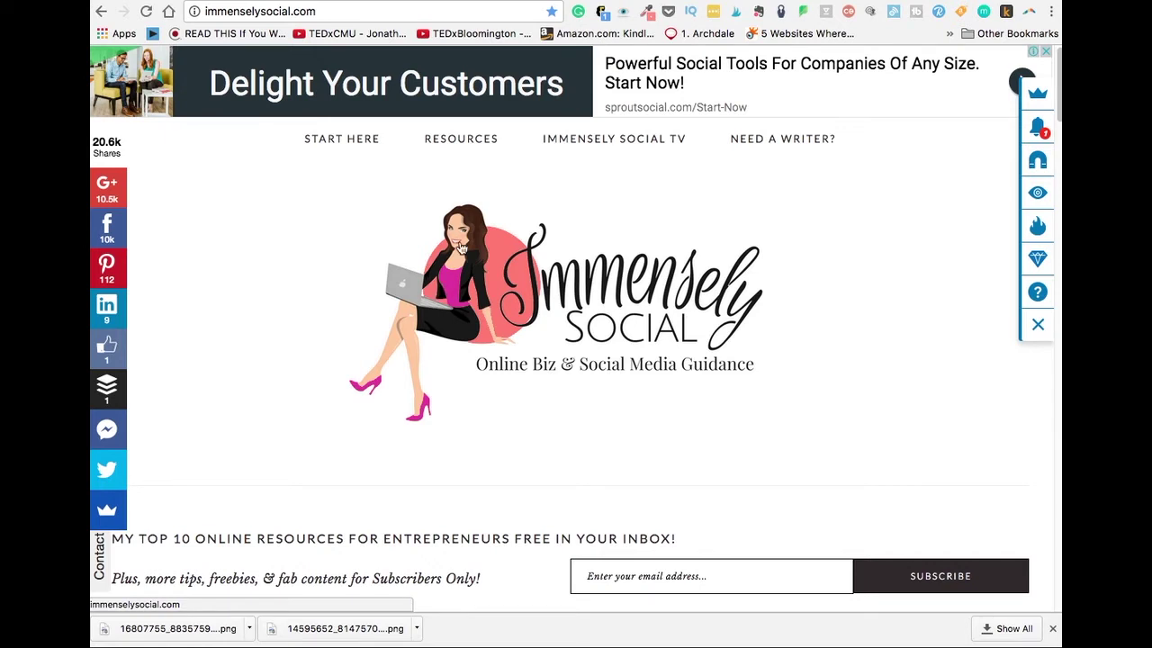
# Sample the magenta #DE3A9F from the logo woman's shirt with ColorZilla and return to Pixlr
pyautogui.click(648, 15)
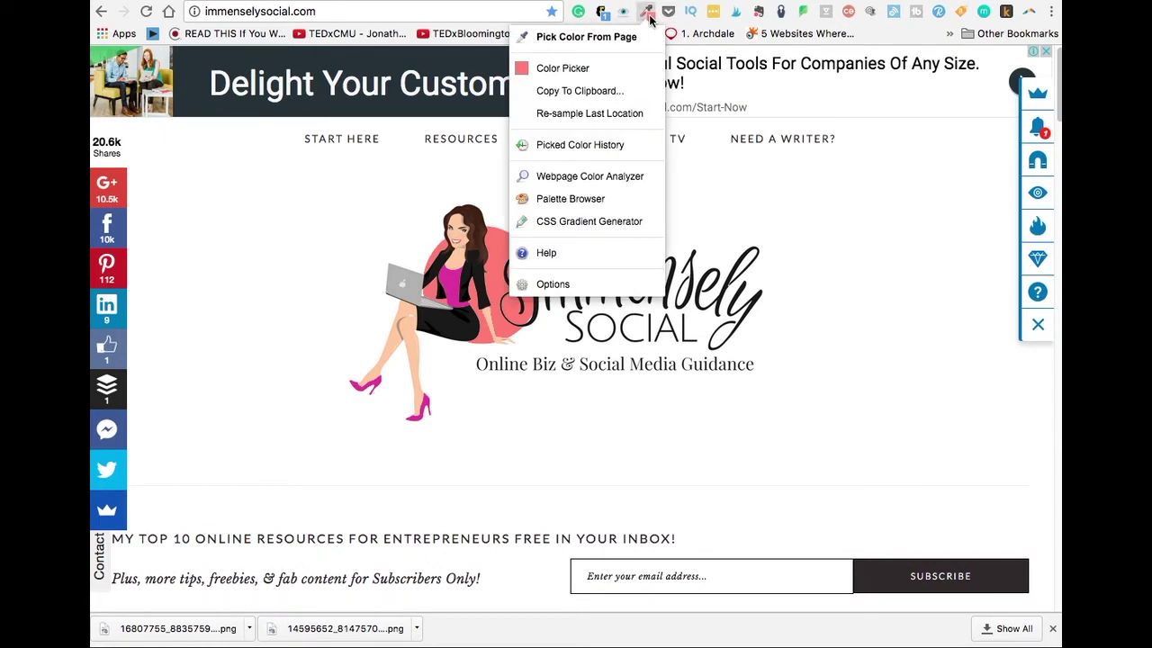
pyautogui.click(635, 46)
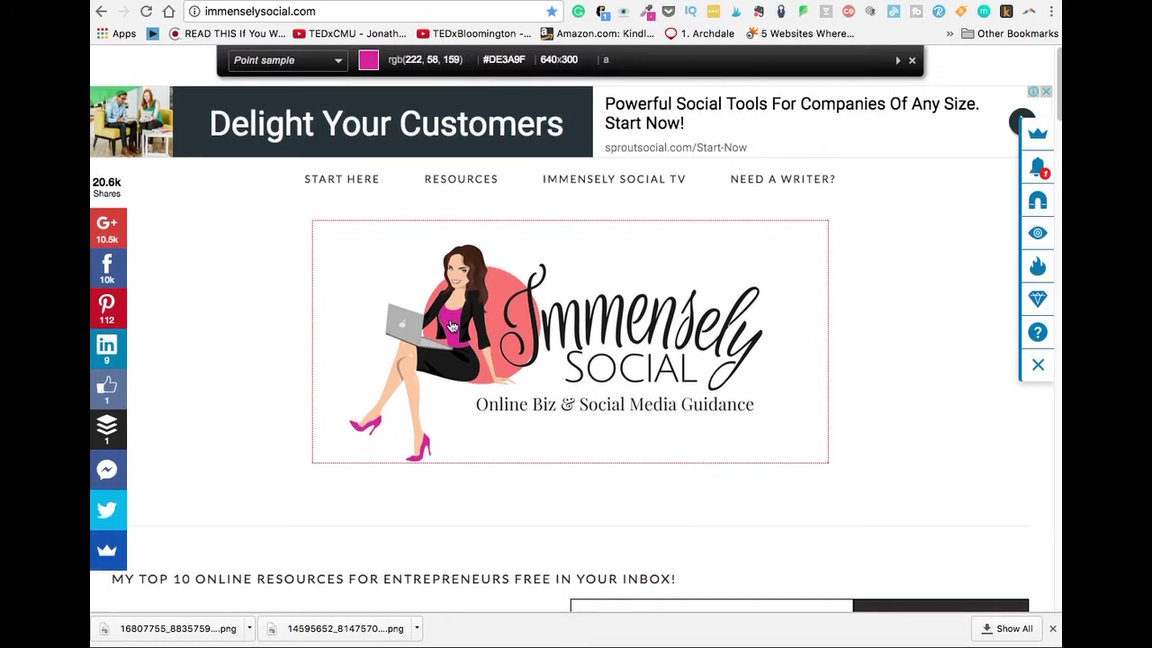
pyautogui.click(451, 322)
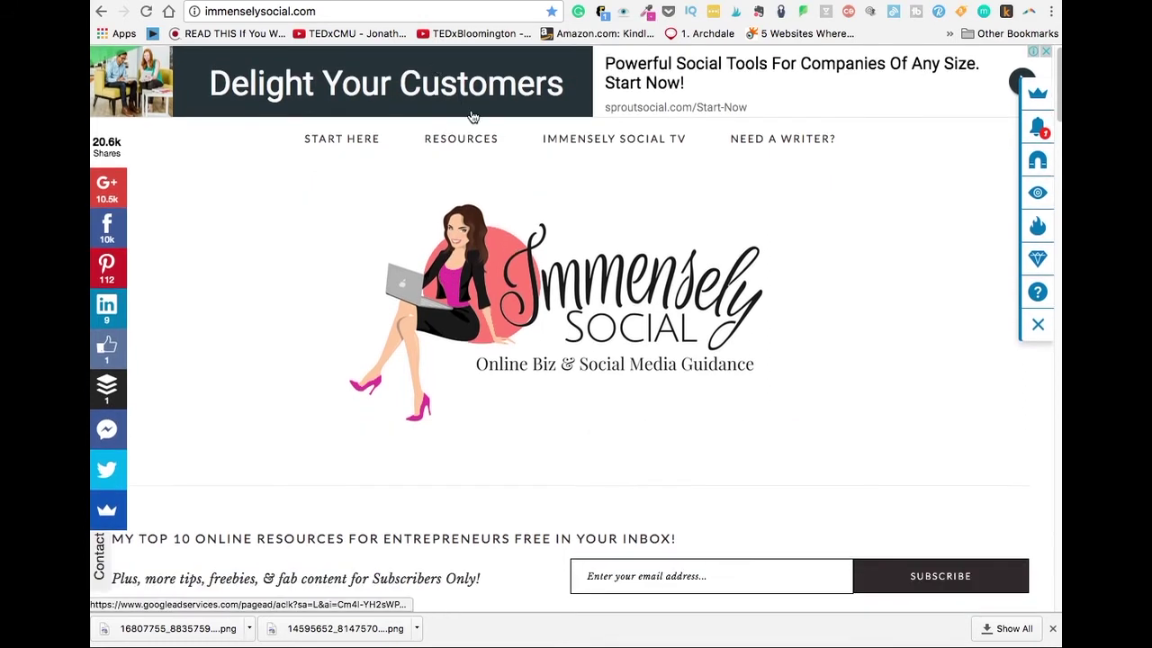
pyautogui.hotkey('ctrl', 'Tab')
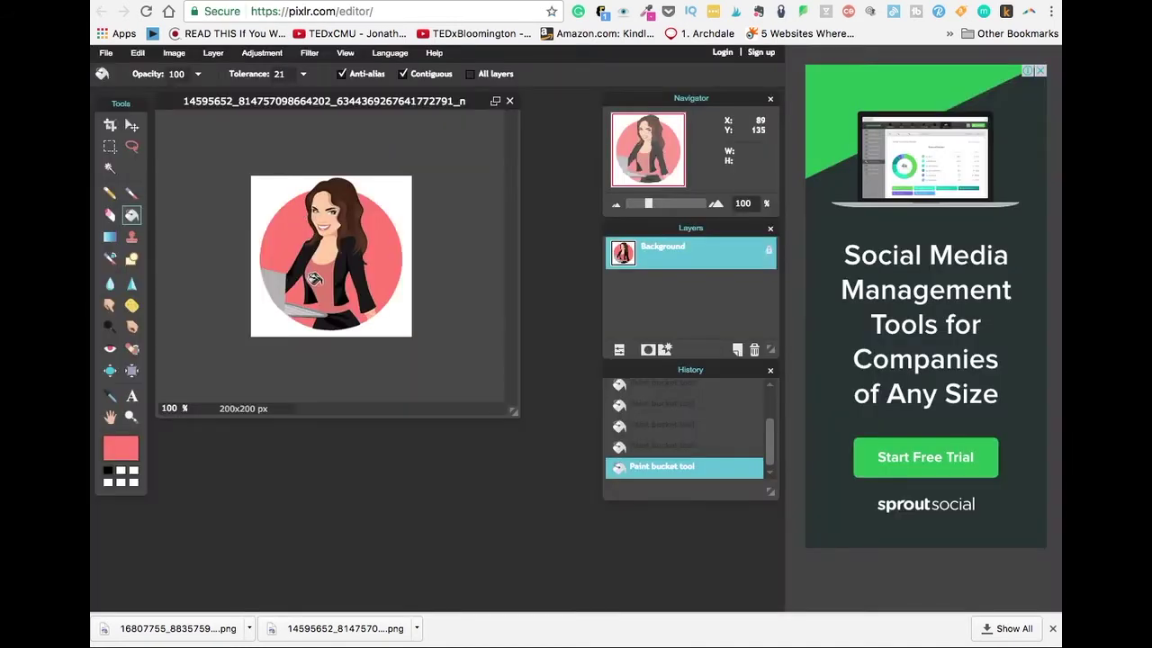
# Set the foreground colour to magenta de3a9f and fill the avatar woman's shirt with it
pyautogui.click(131, 450)
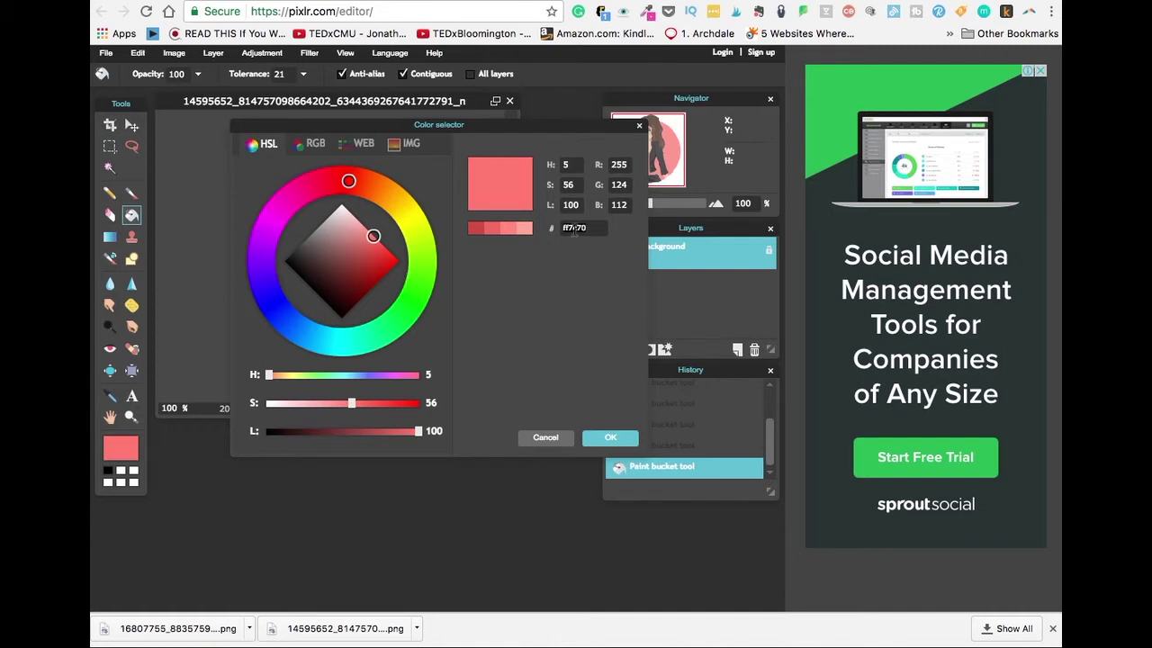
pyautogui.hotkey('ctrl', 'v')
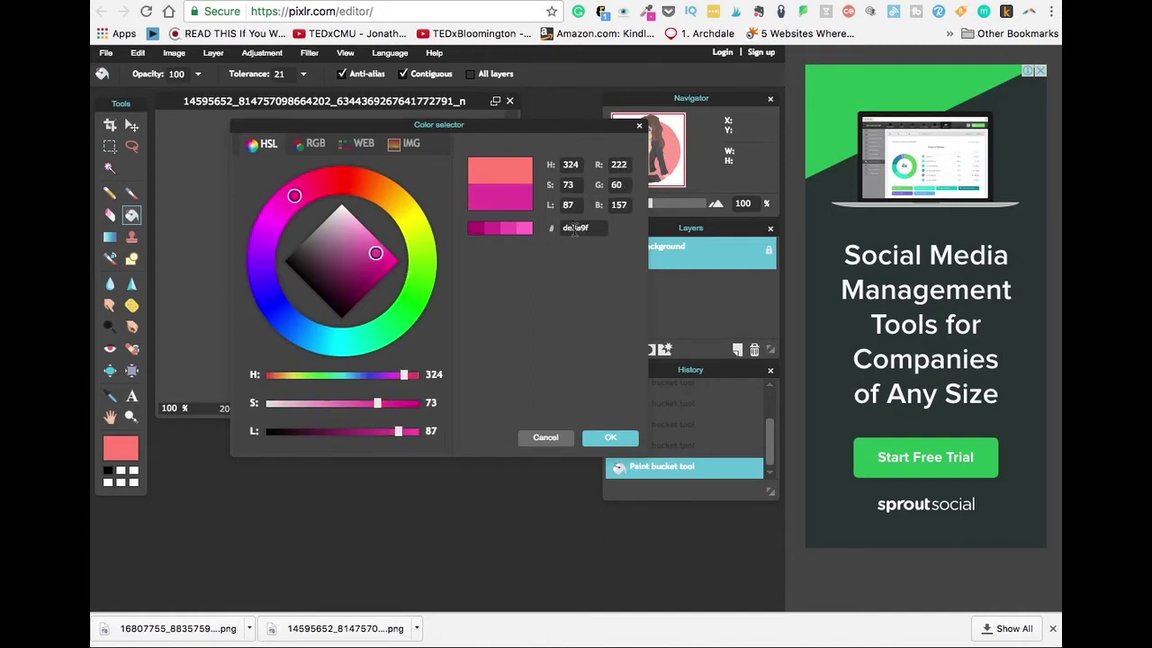
pyautogui.click(608, 438)
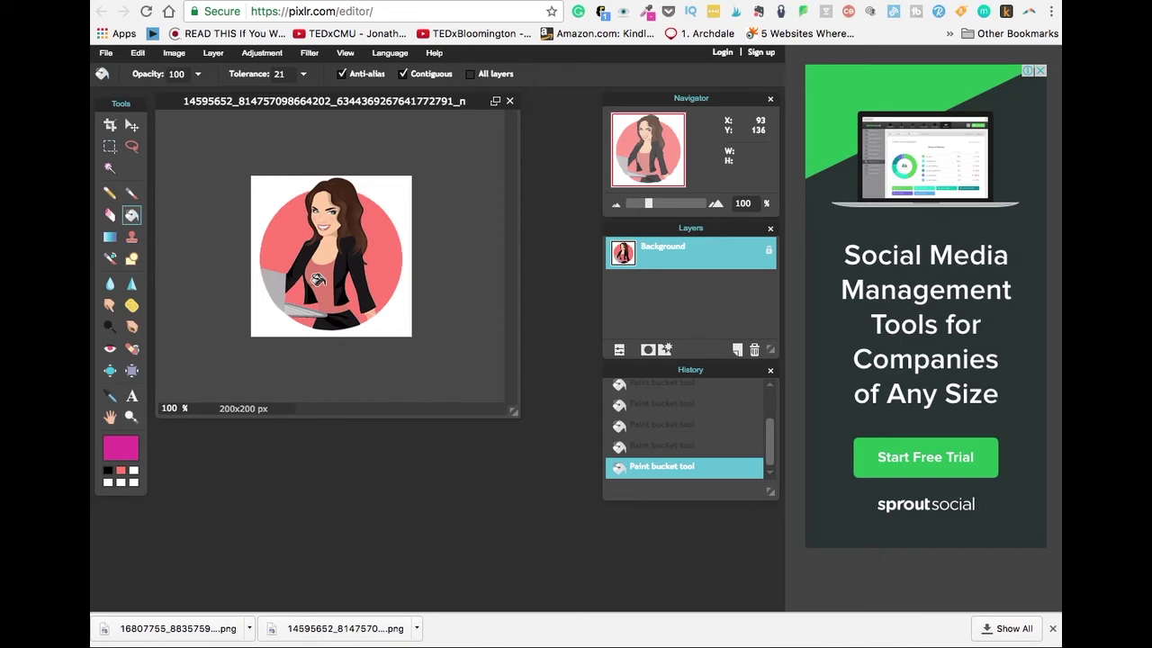
pyautogui.click(322, 279)
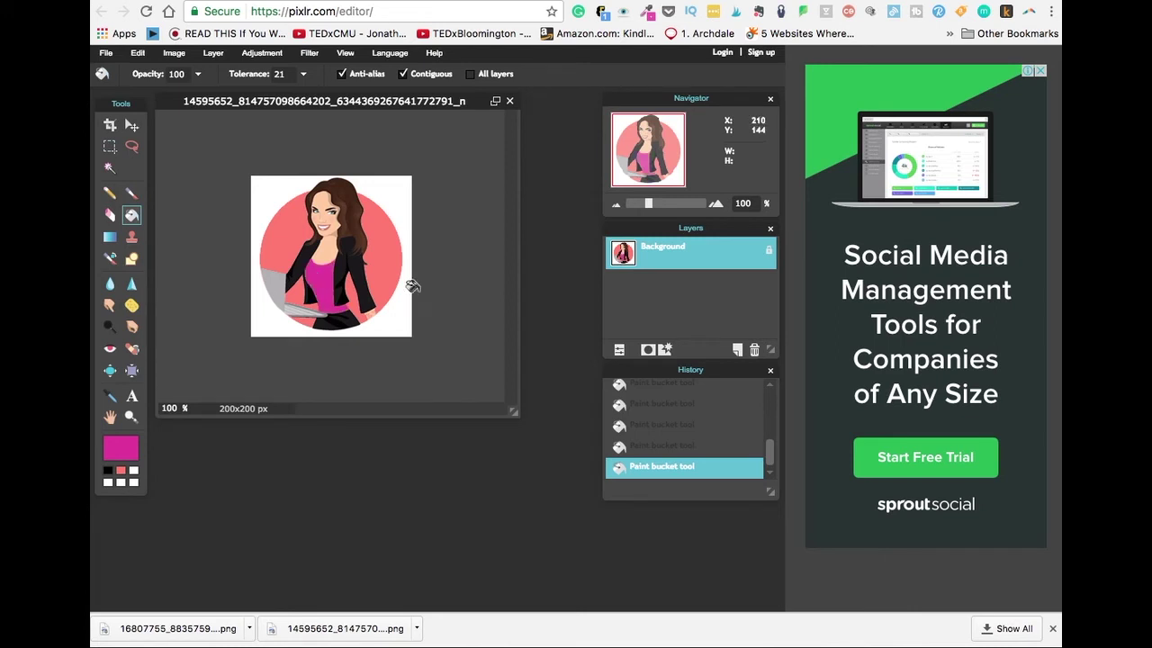